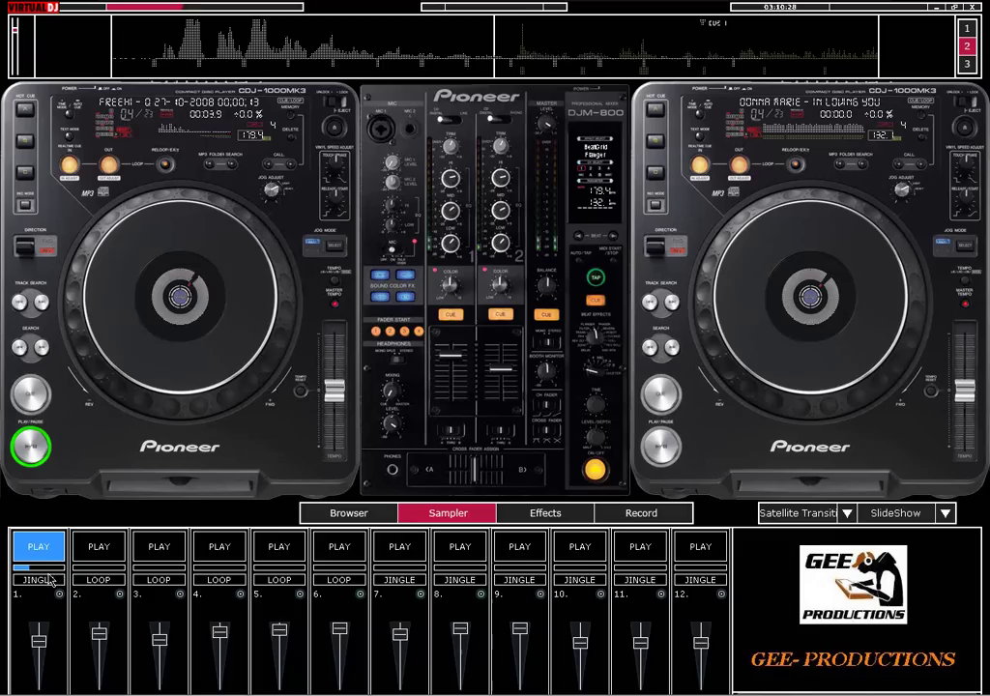
Start the right-deck song, stop the left deck, and pull sampler jingle 1's volume to minimum.
left_click(661, 450)
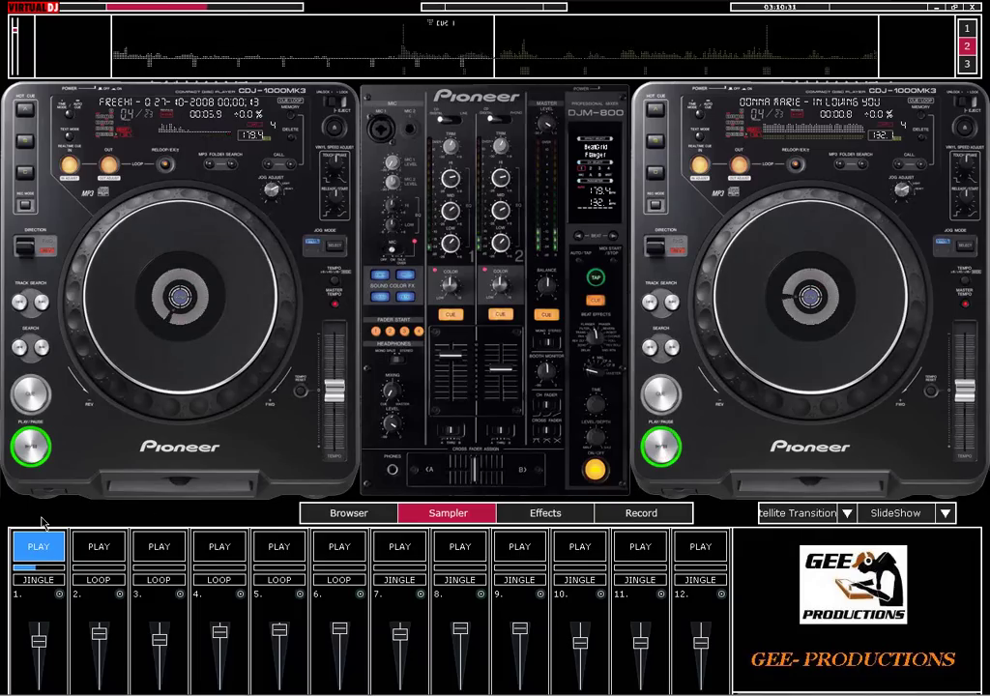
left_click(32, 450)
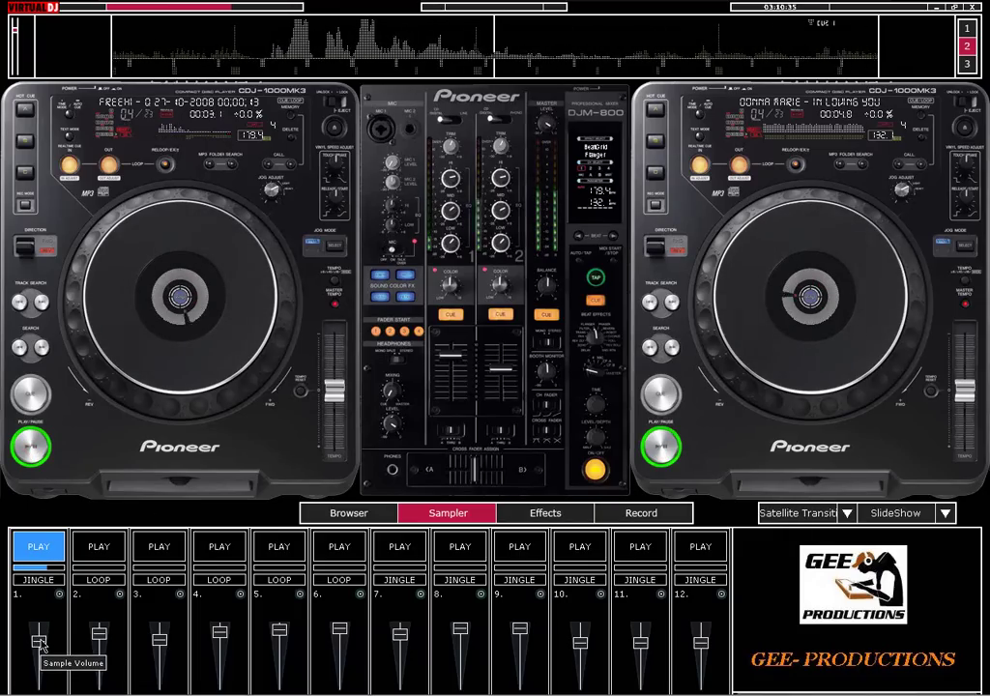
left_click(32, 447)
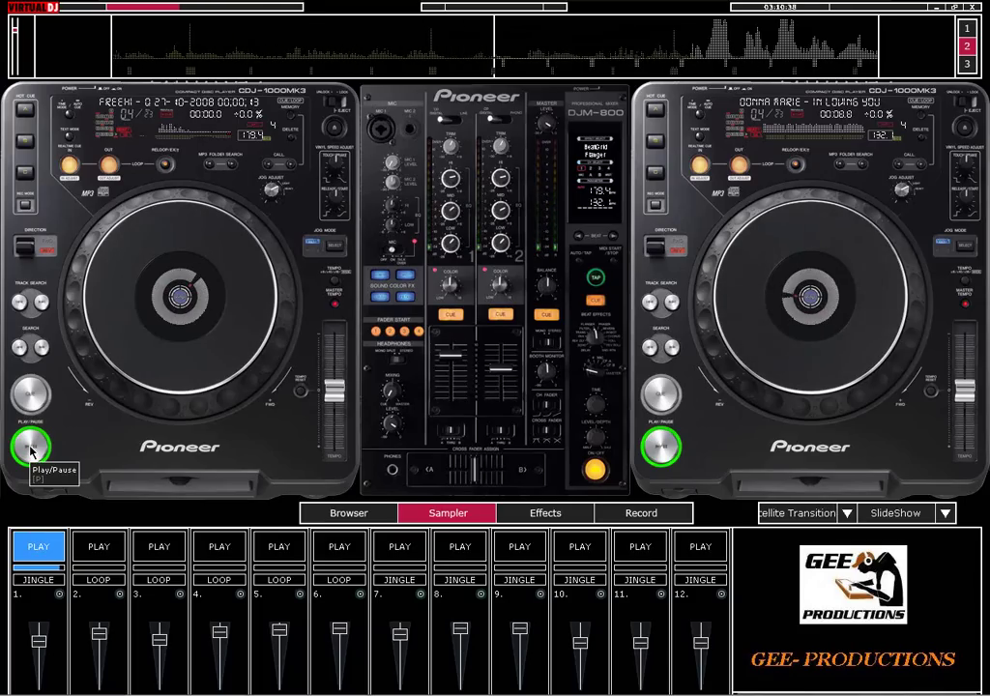
left_click(32, 448)
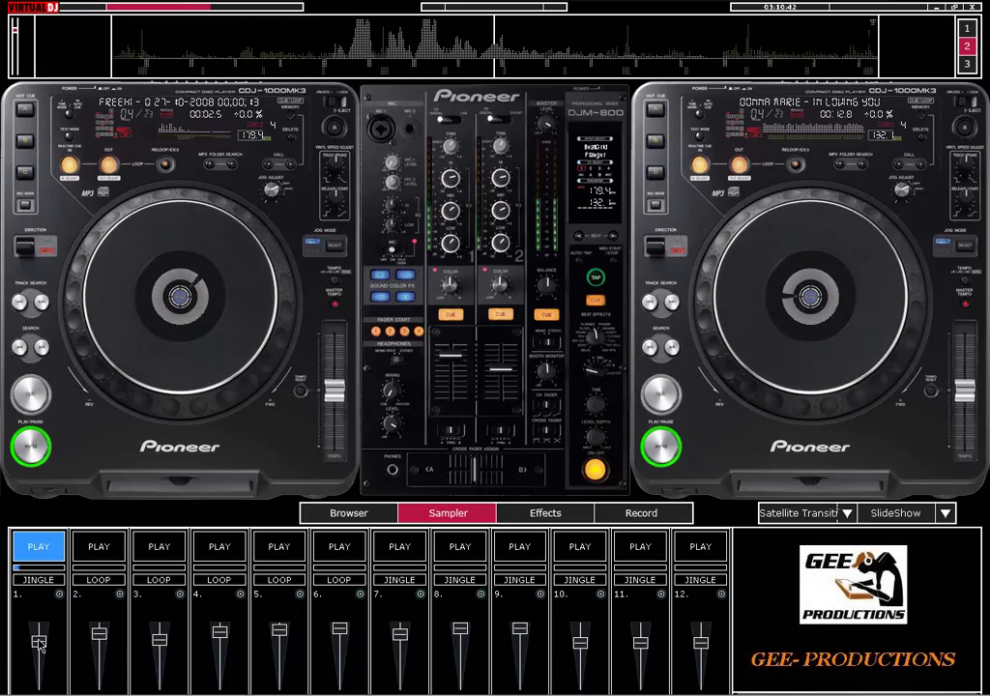
left_click_drag(38, 646, 41, 683)
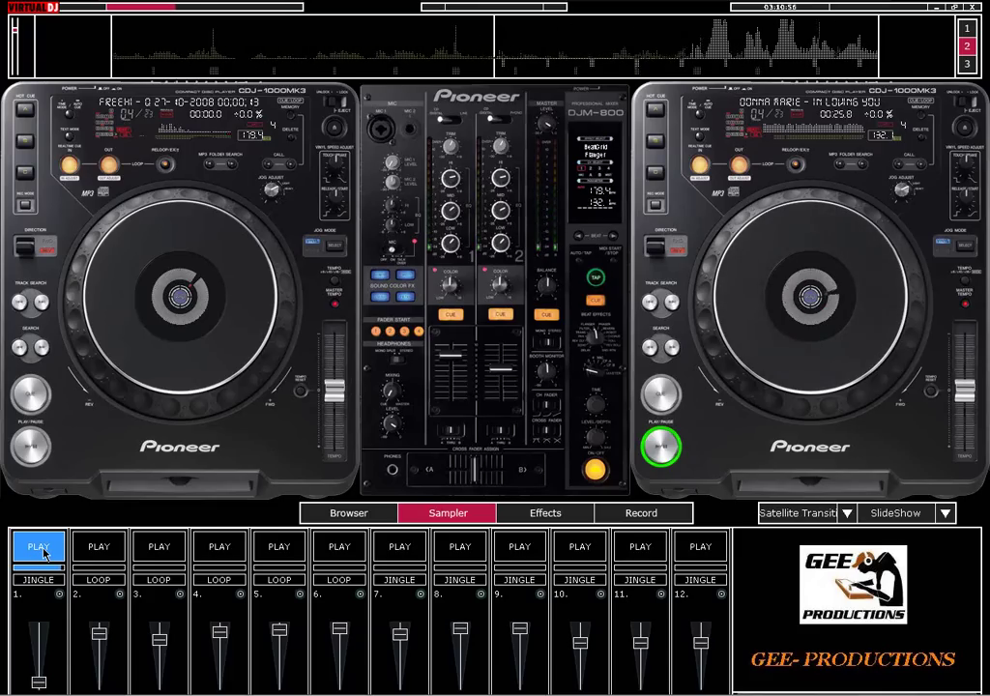
Stop sampler jingle 1 and show the browser listing the SOUND EFFECTS folder.
left_click(31, 442)
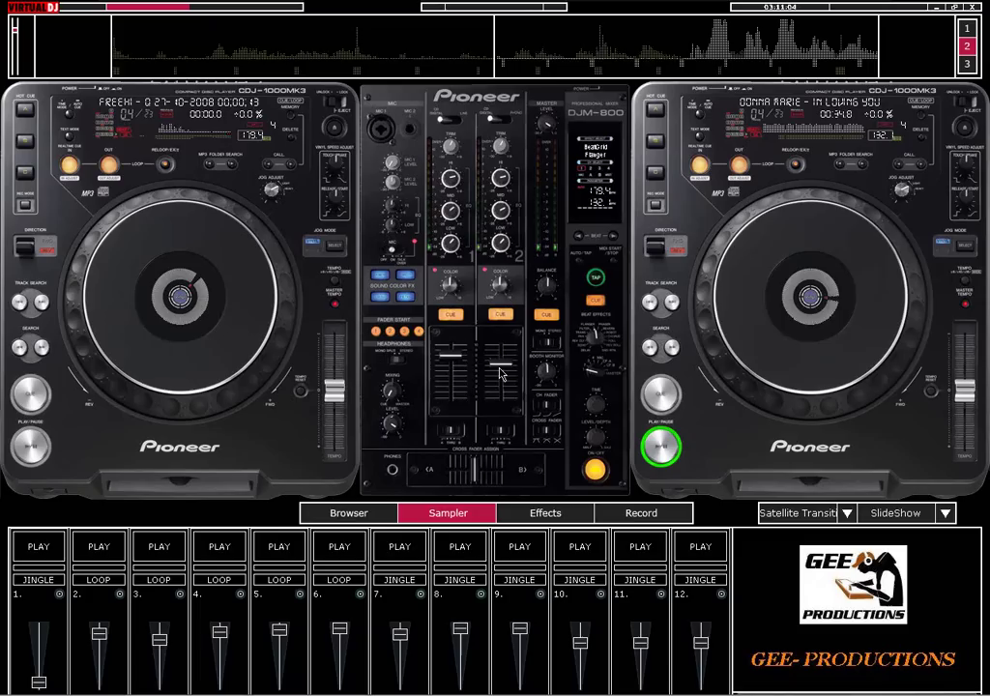
left_click(355, 517)
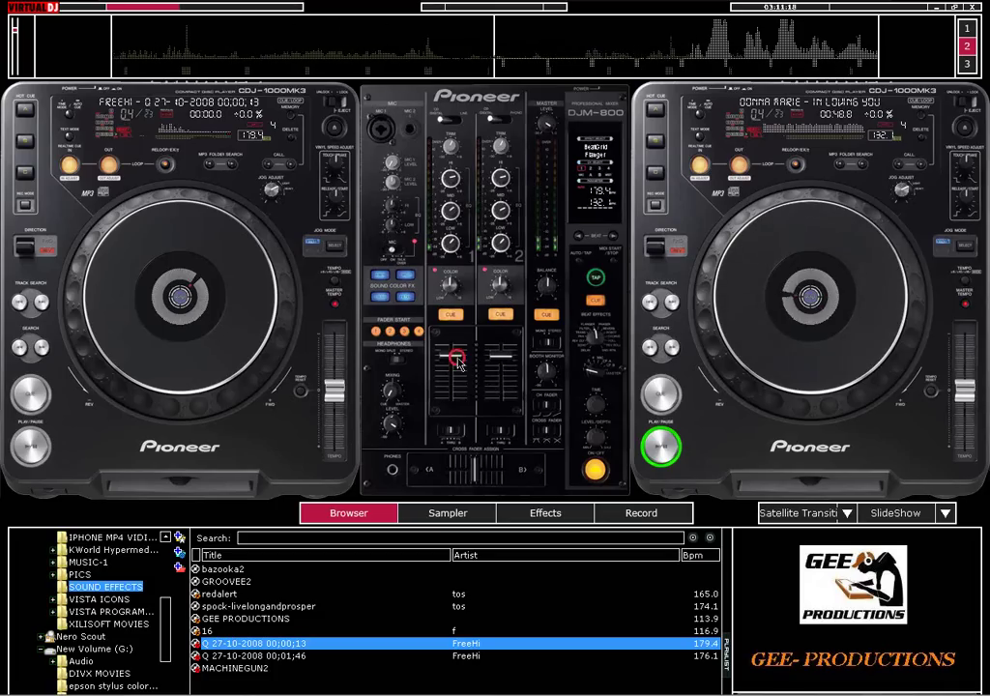
scroll(460, 359, "up", 2)
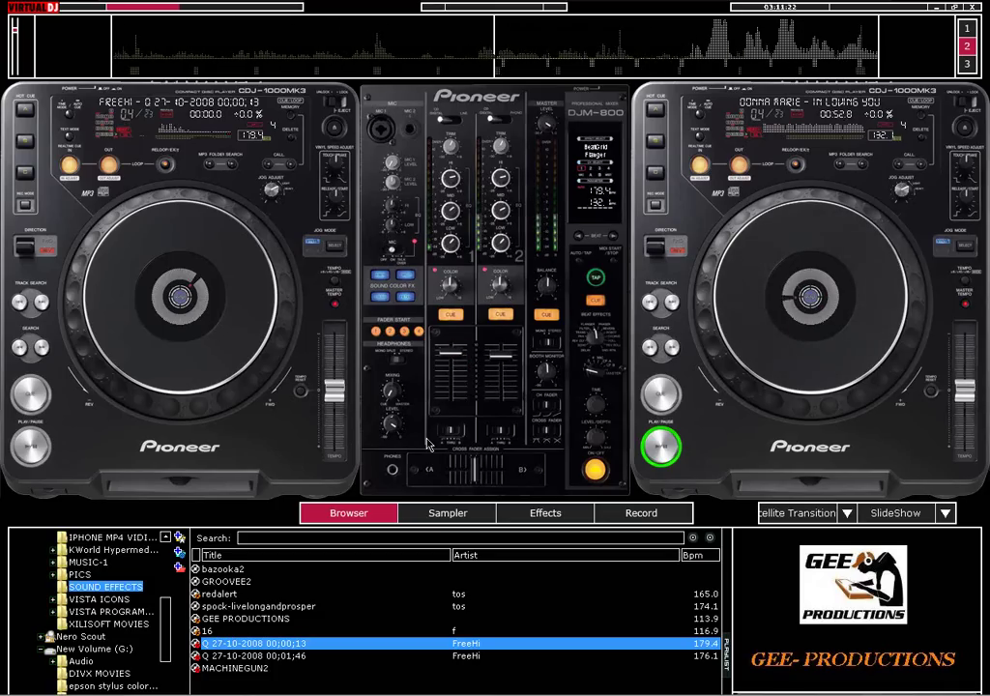
left_click(31, 445)
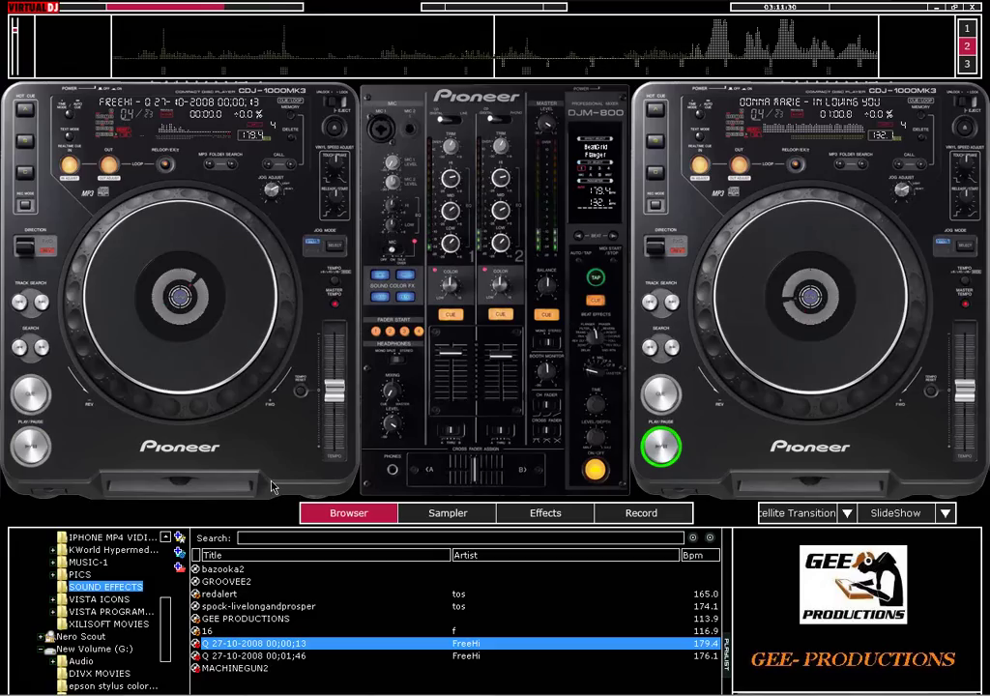
left_click(30, 398)
left_click(30, 397)
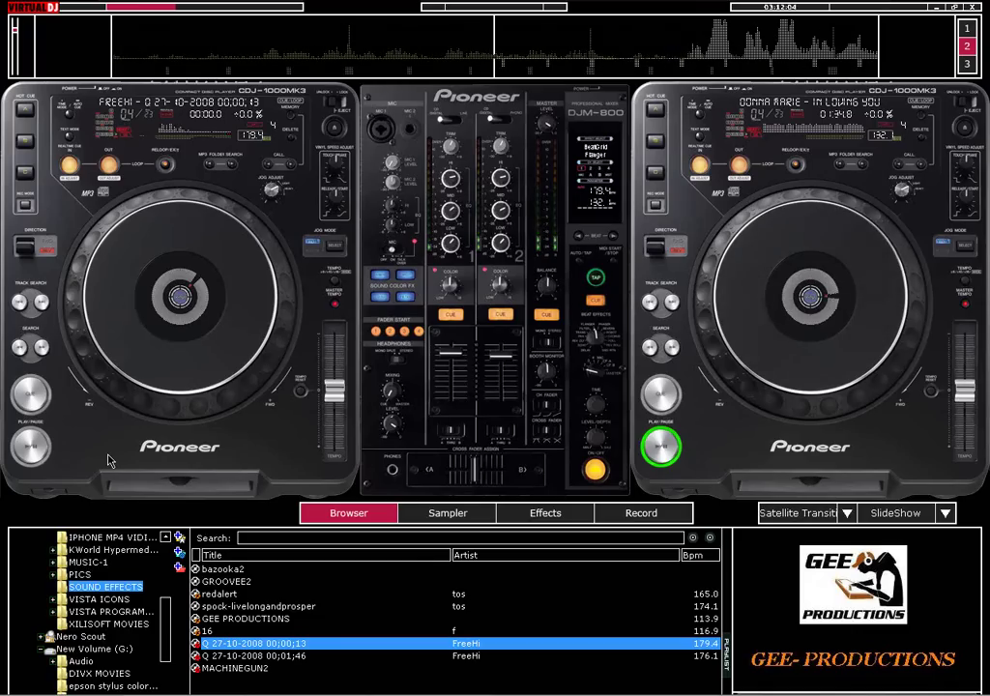
Trigger the left-deck vocal drop again over the right-deck song.
left_click(44, 444)
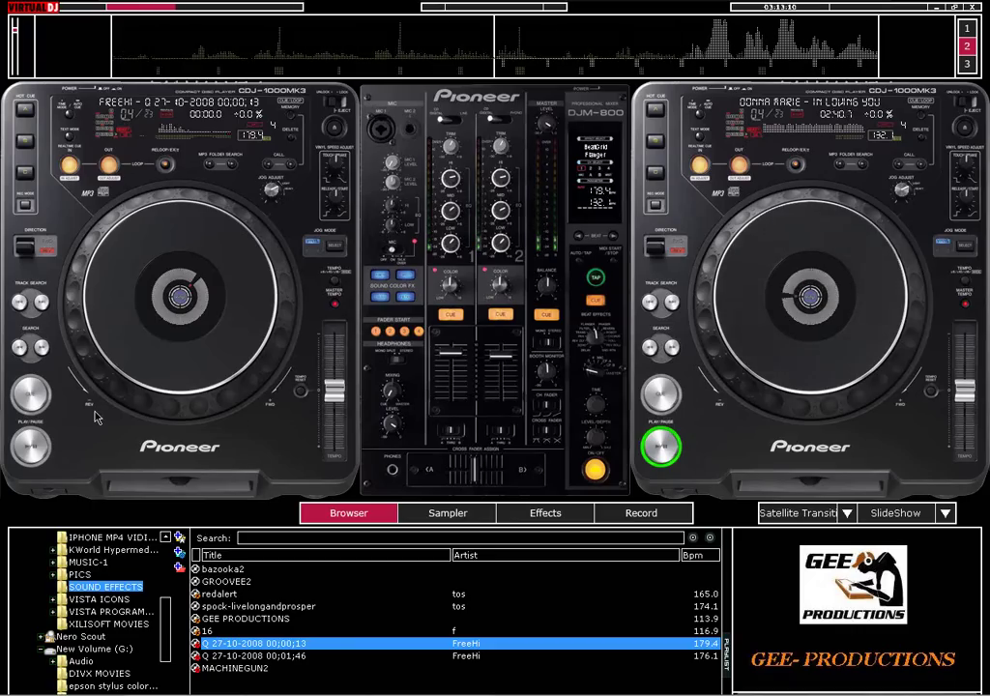
Play the left-deck vocal briefly with the space key, then stop it at its start.
key("space")
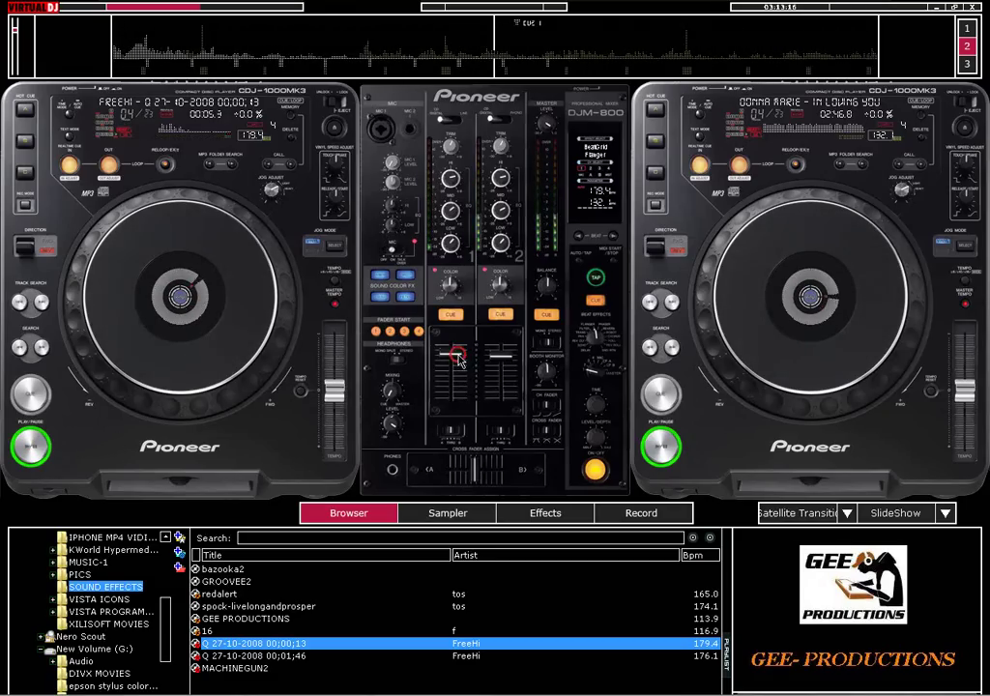
key("space")
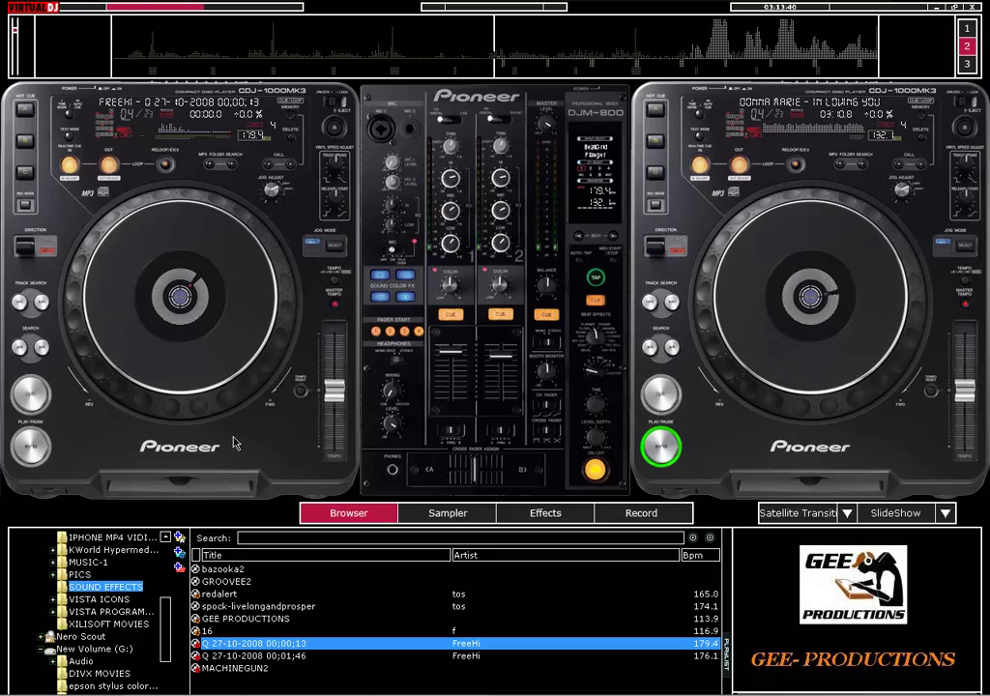
Play the left-deck sound effect once more over the right-deck song.
left_click(43, 443)
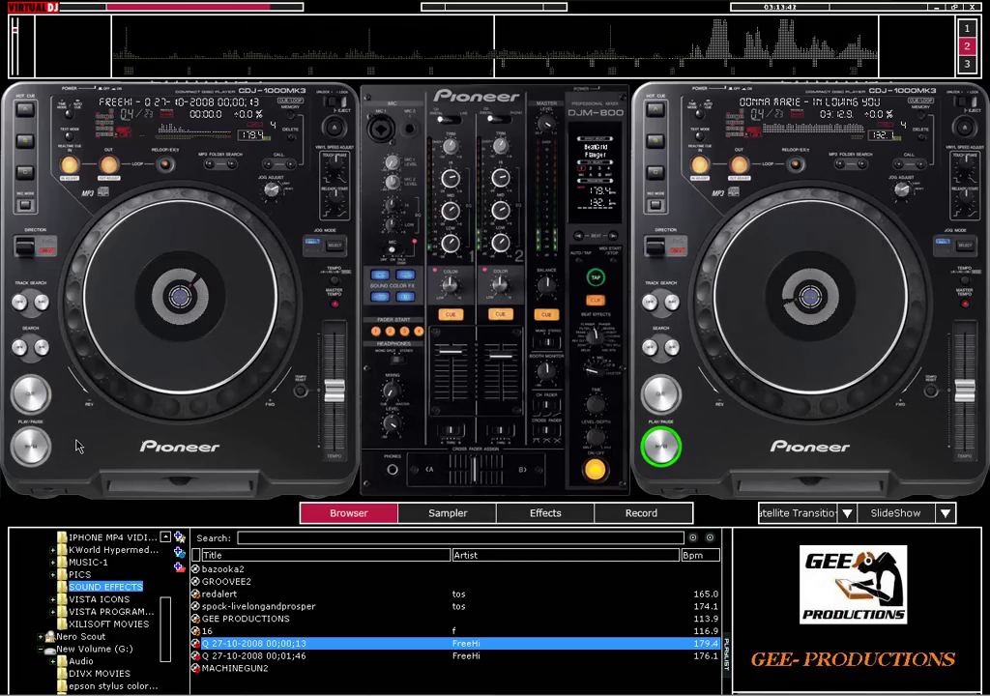